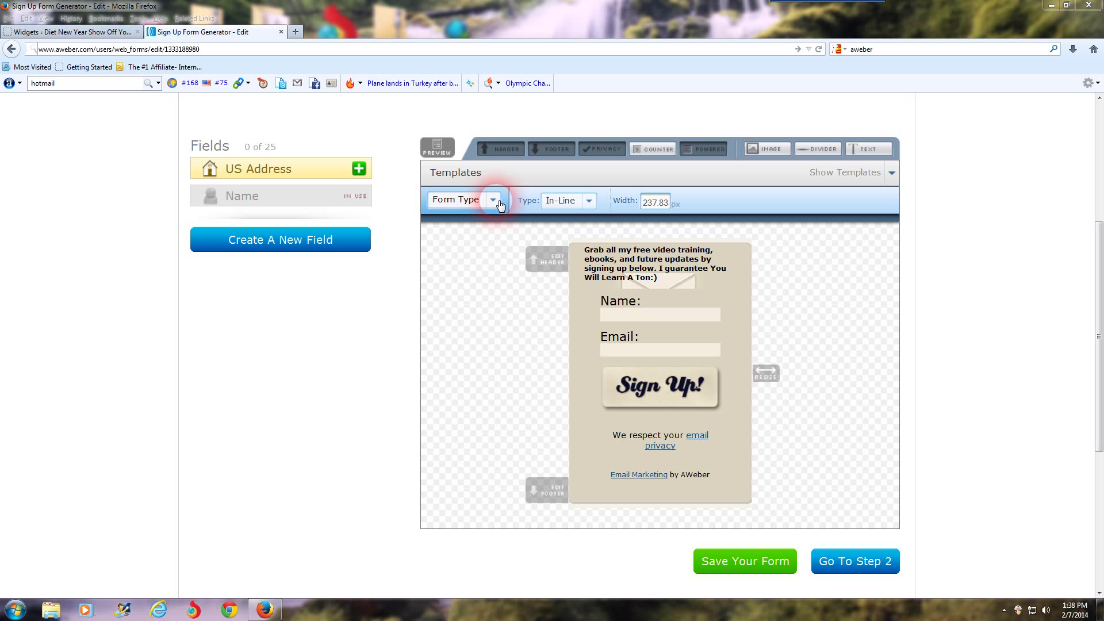
- Leave the AWeber form type as In-Line and move to the form's header text
click(589, 202)
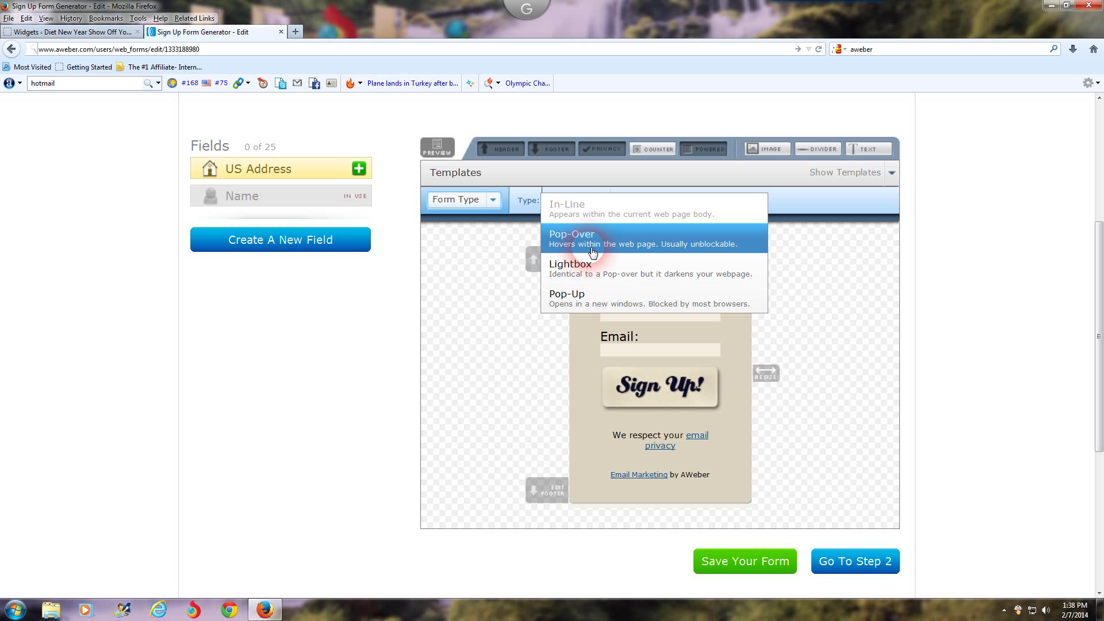
click(817, 293)
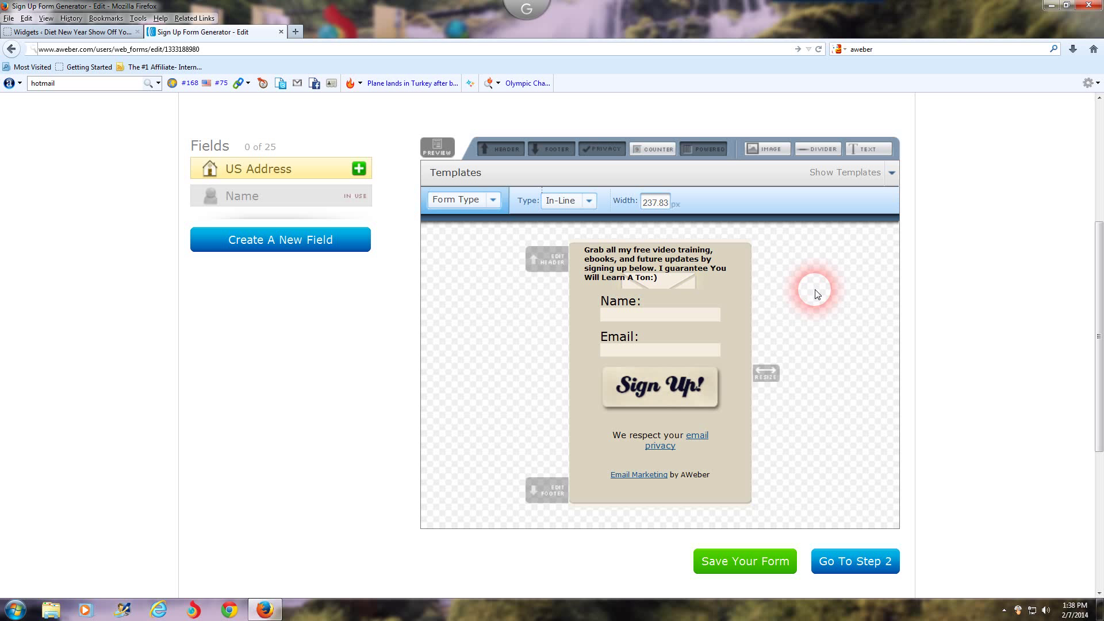
mouse_move(648, 303)
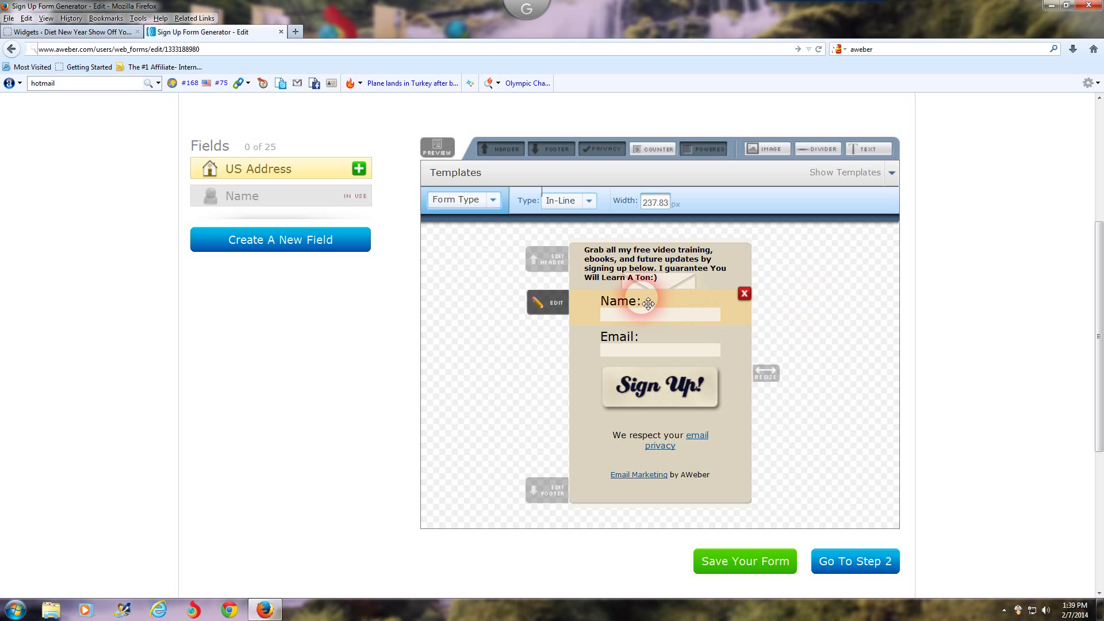
mouse_move(610, 271)
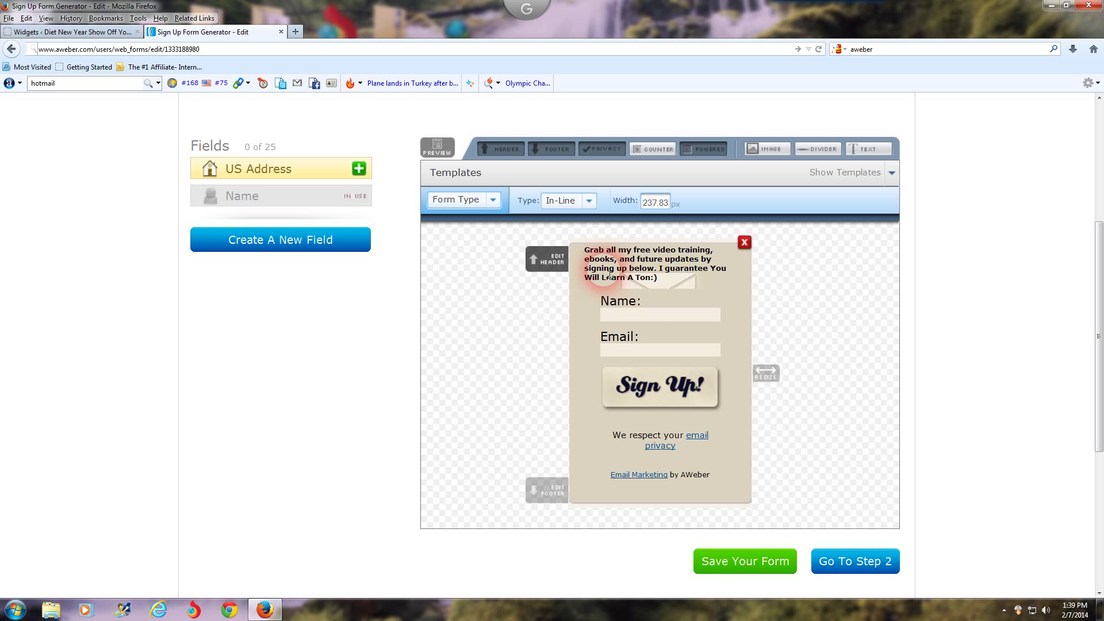
- Open the header editor and save it with the free video training header text unchanged
click(608, 273)
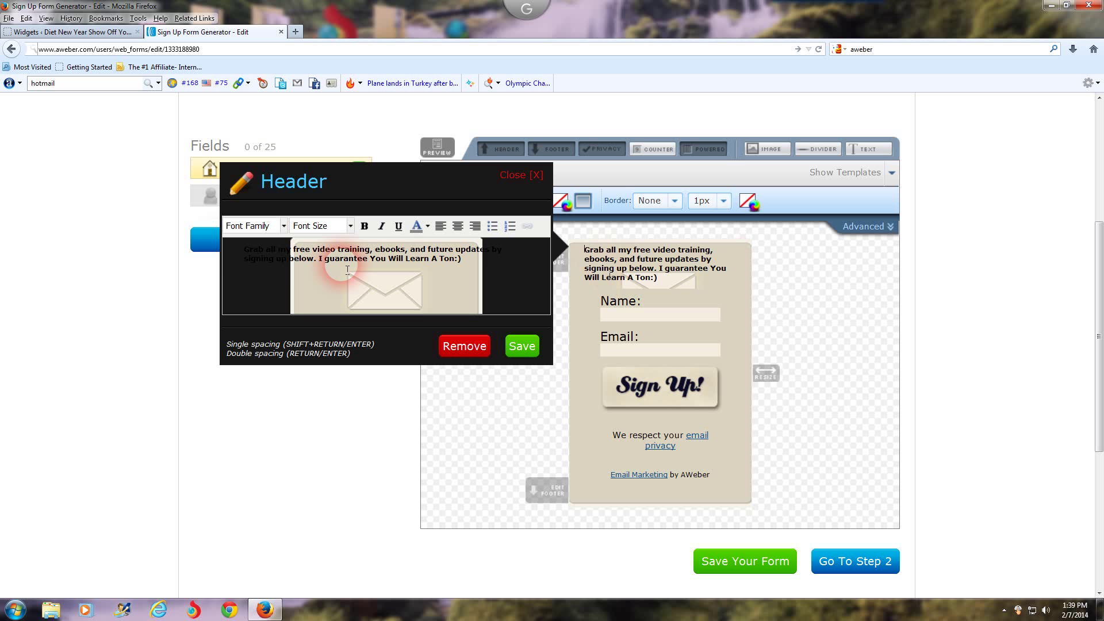
click(605, 263)
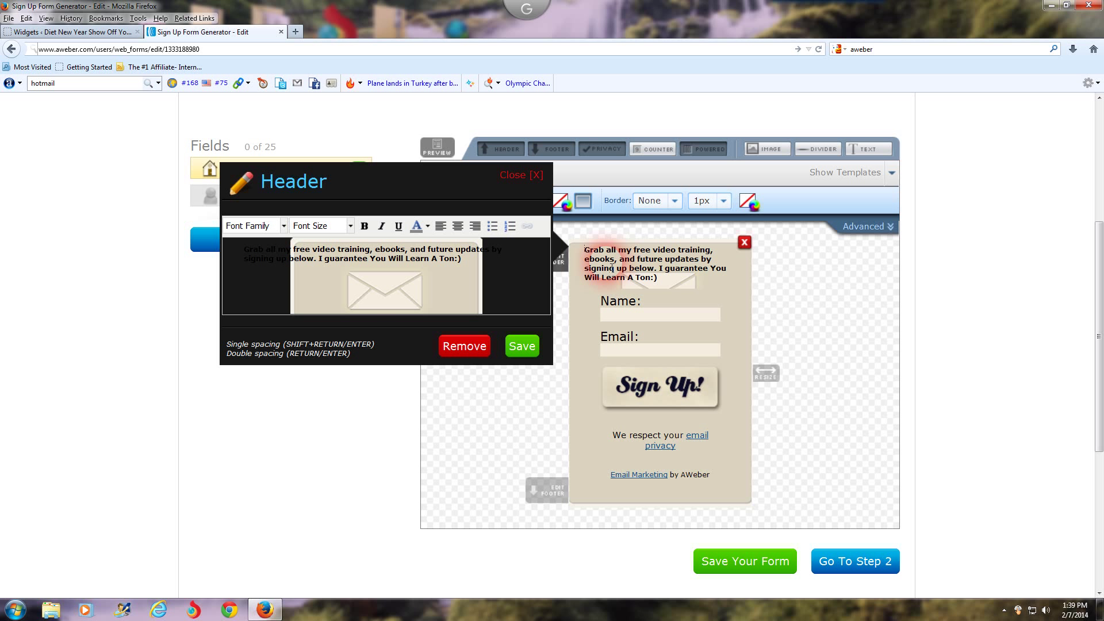
click(243, 253)
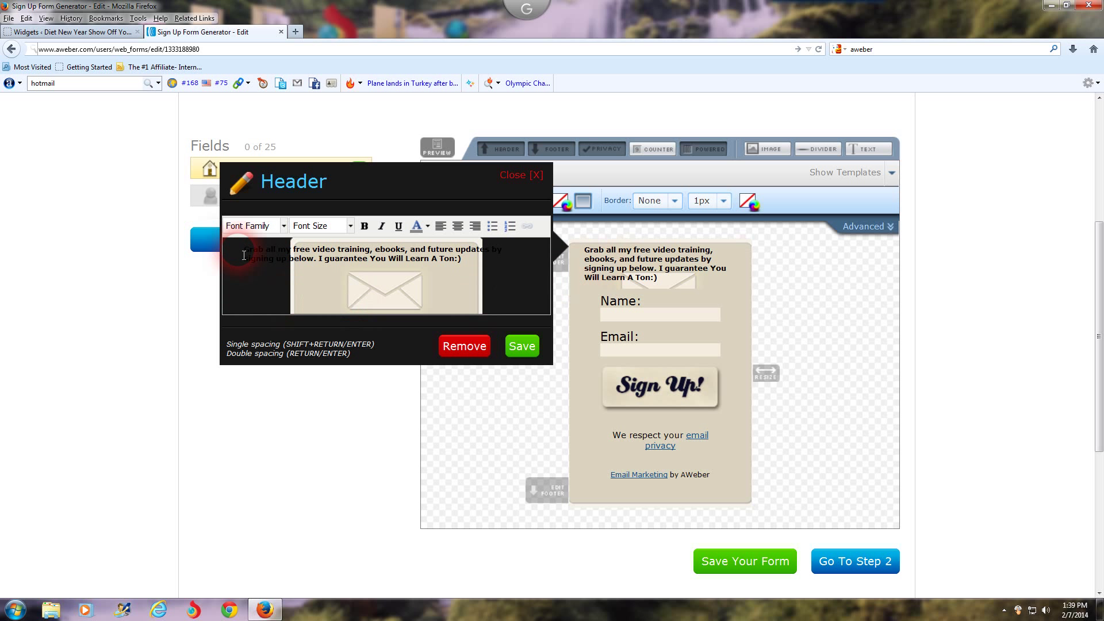
click(466, 259)
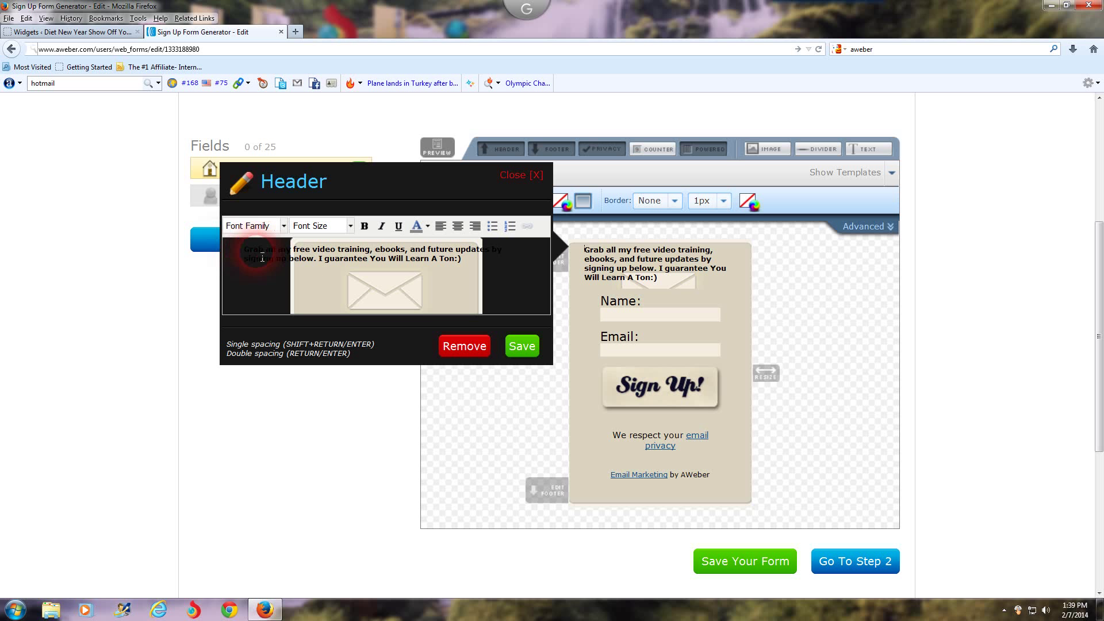
click(535, 350)
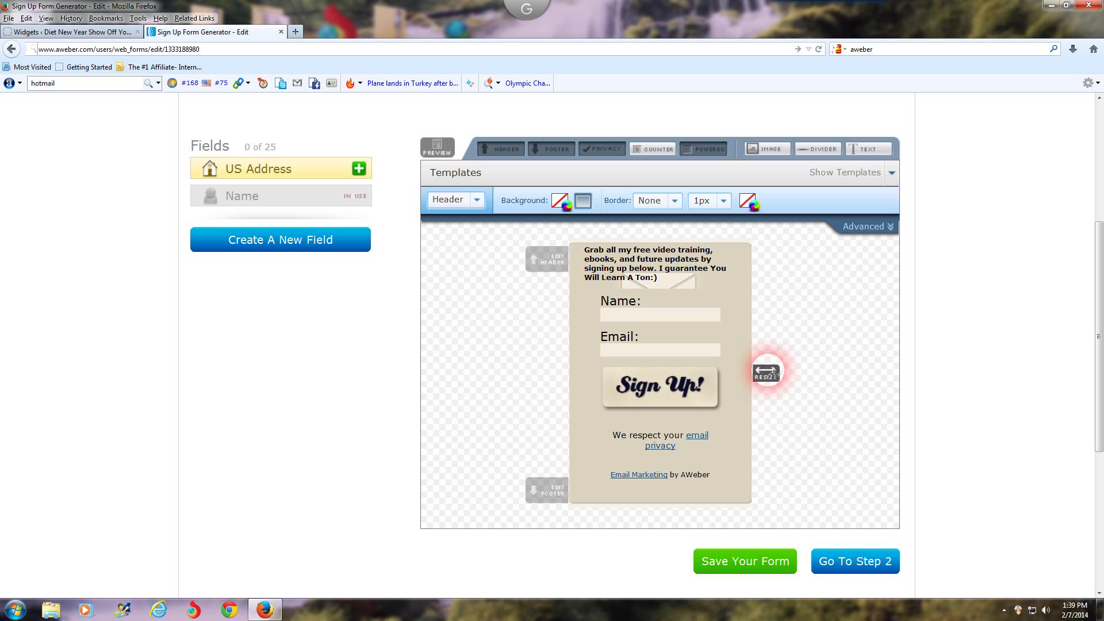
- Save the AWeber web form and advance to the Step 2 settings page
click(744, 568)
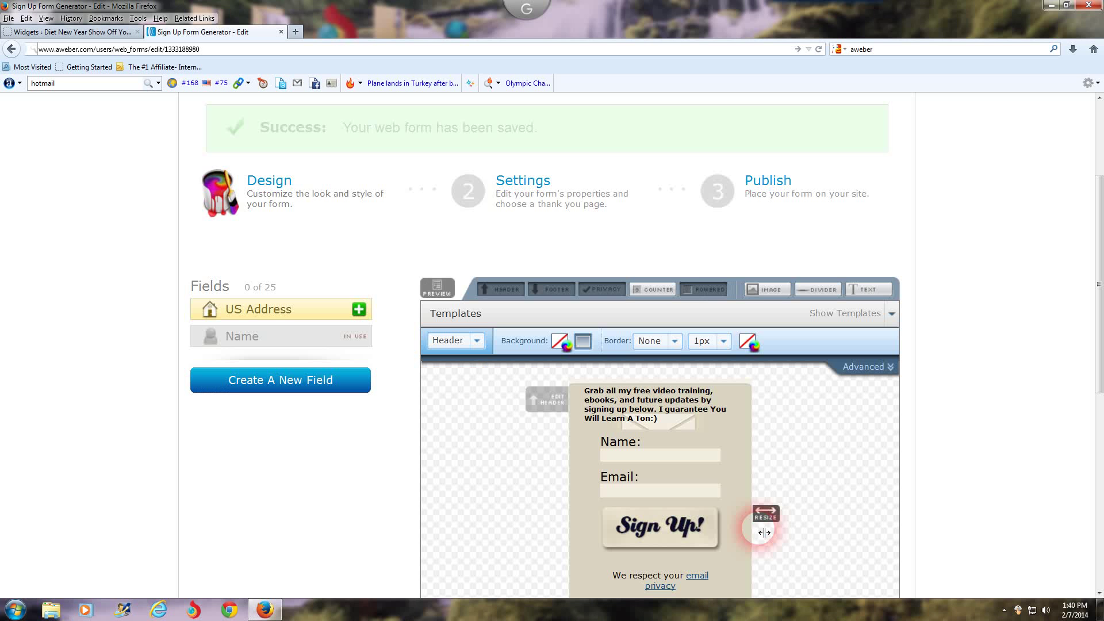
click(794, 490)
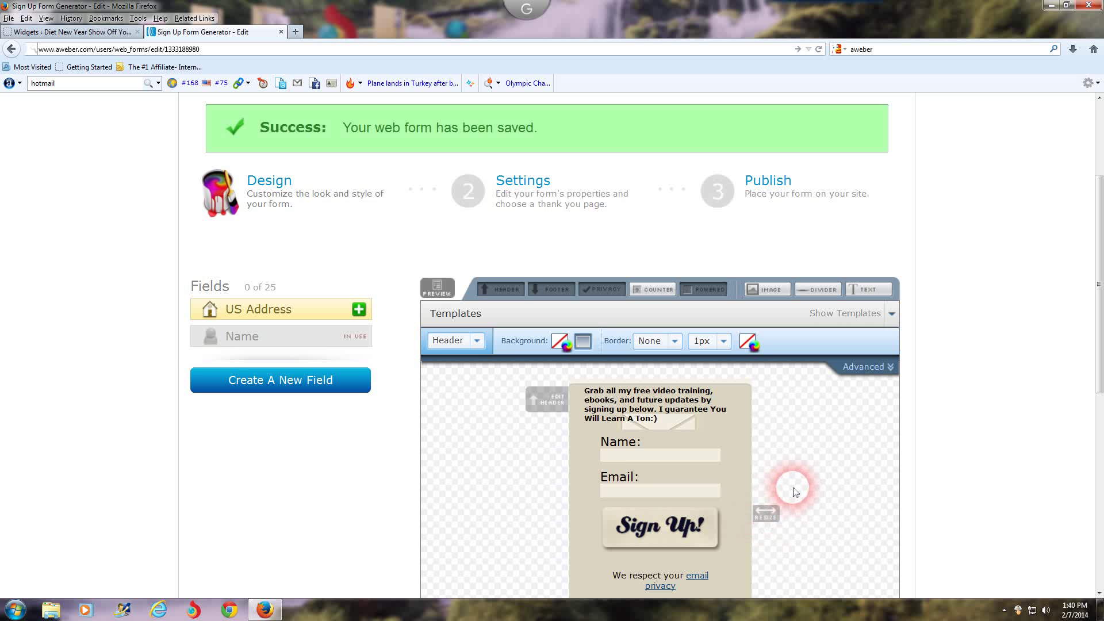
scroll(794, 490, down, 3)
scroll(794, 490, down, 5)
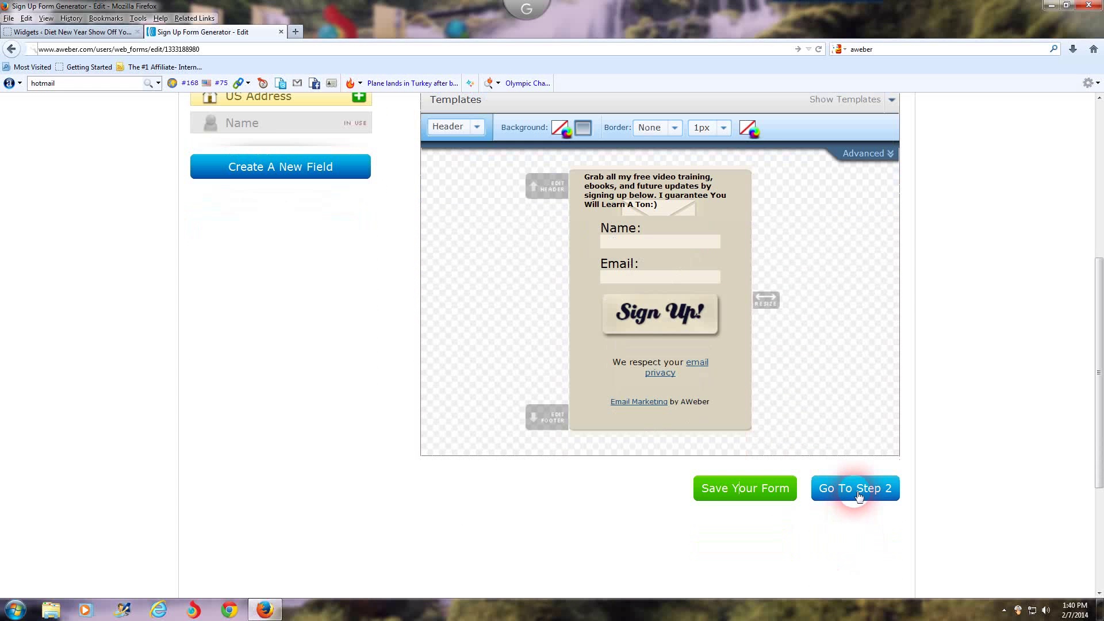
click(857, 490)
scroll(739, 475, down, 10)
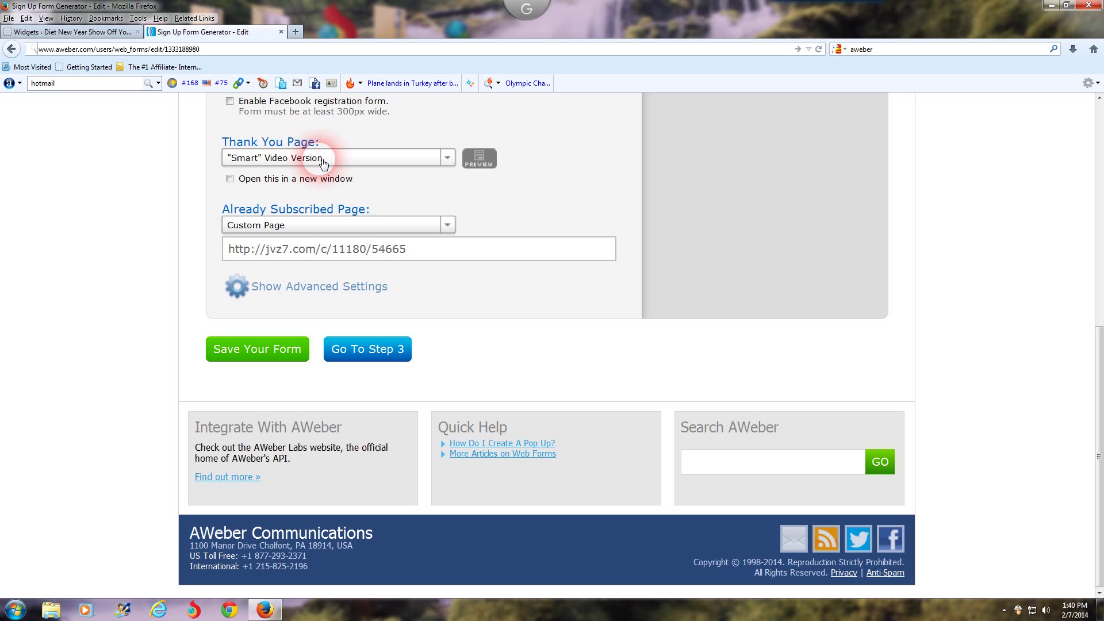
click(495, 212)
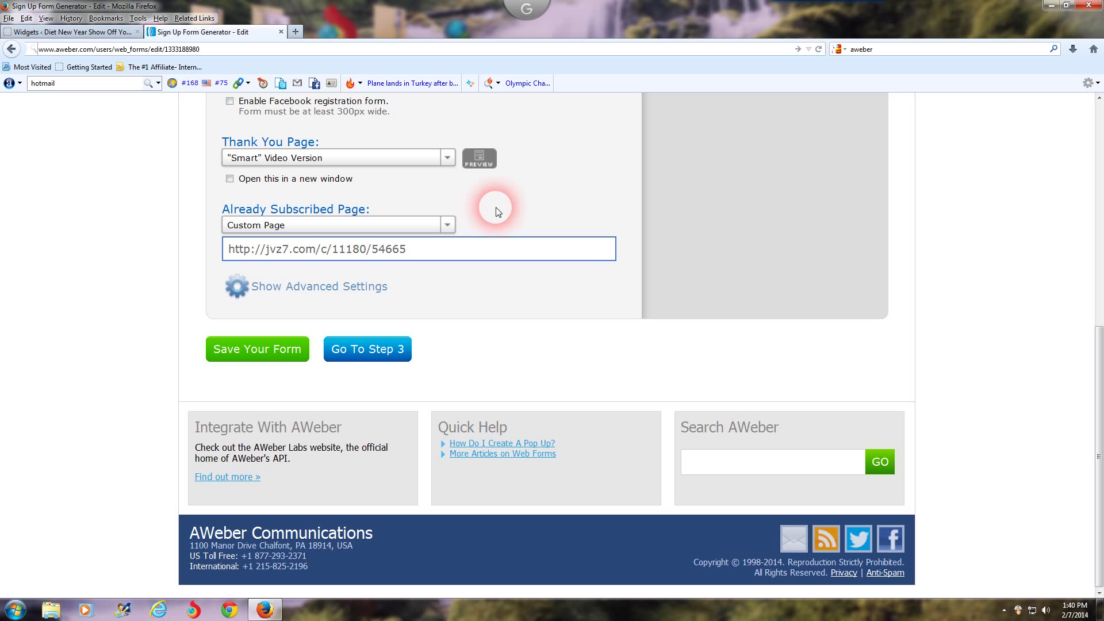
click(446, 158)
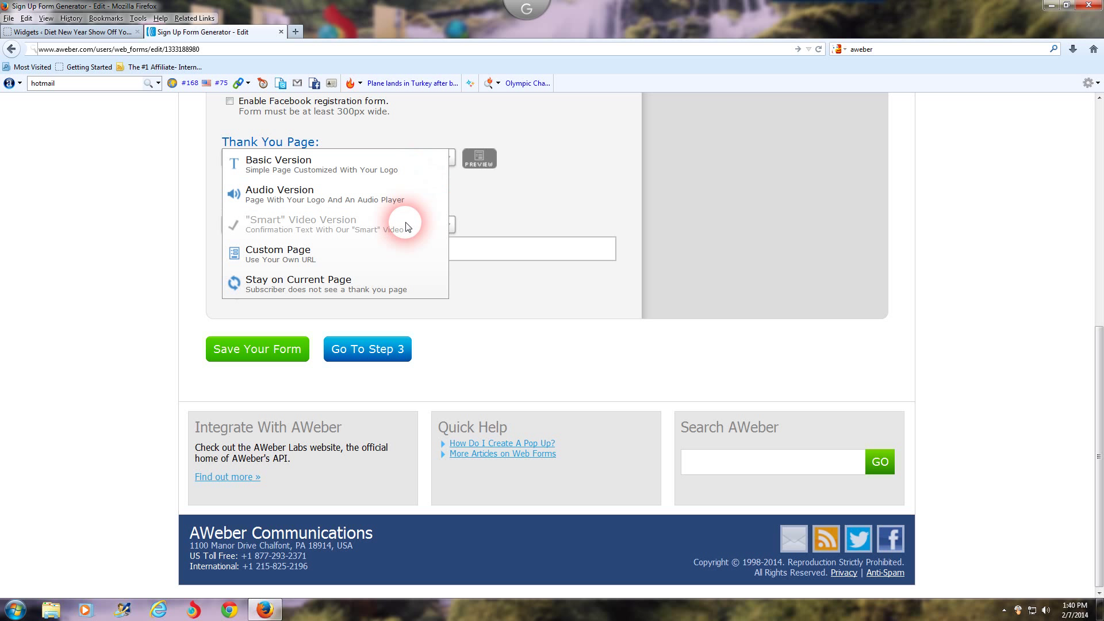
click(502, 216)
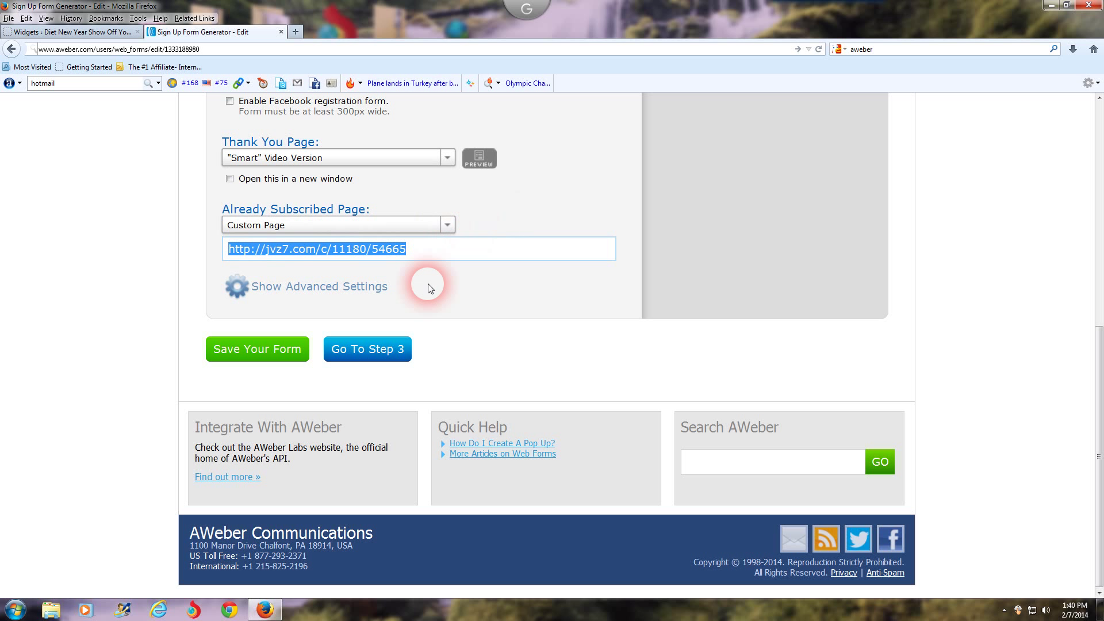
- Advance to Step 3 and save the form for publishing
click(396, 351)
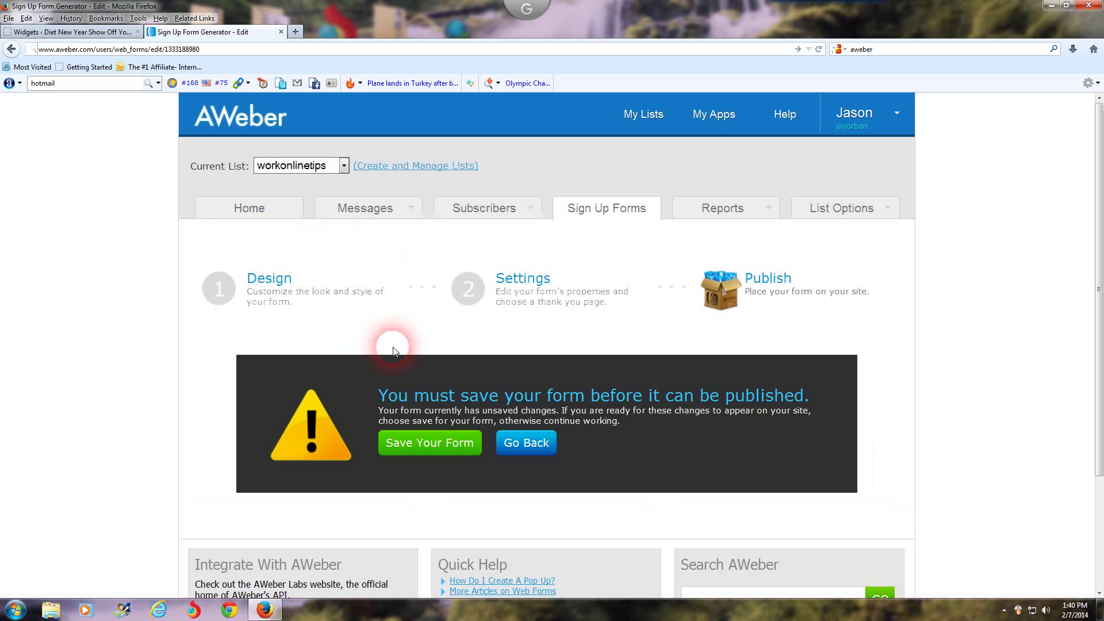
click(440, 453)
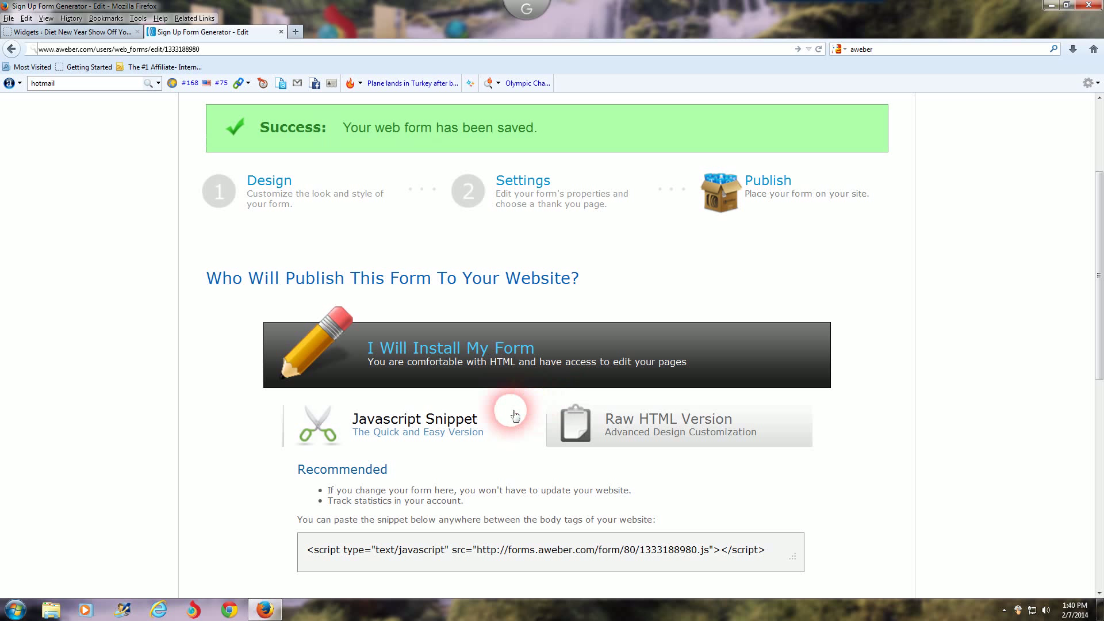
scroll(514, 415, down, 5)
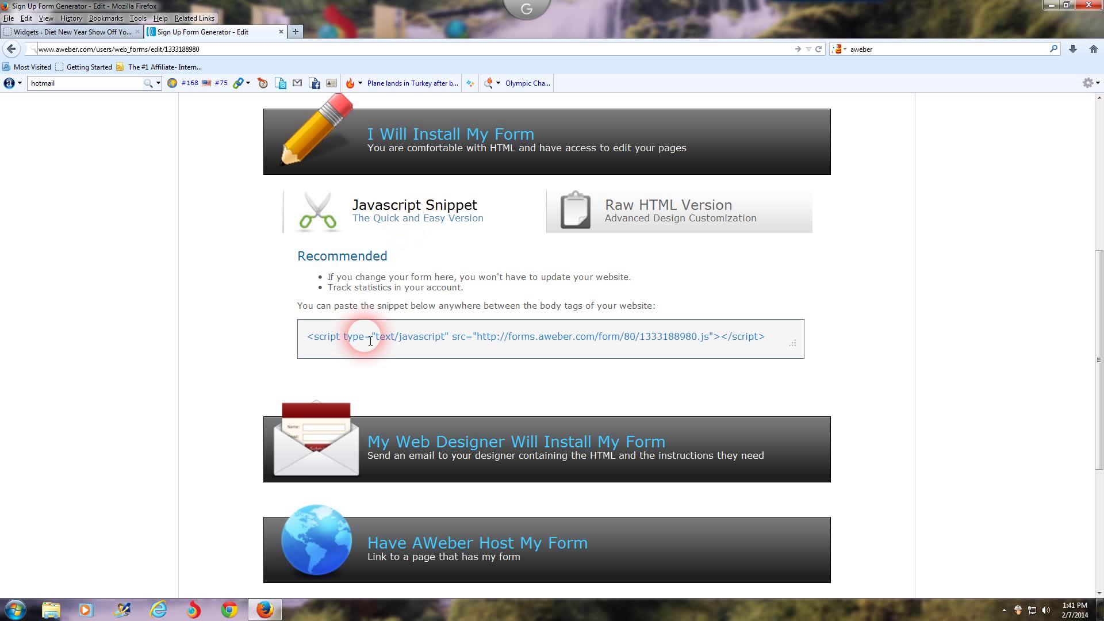
- Copy the form's full Javascript Snippet install code
click(308, 339)
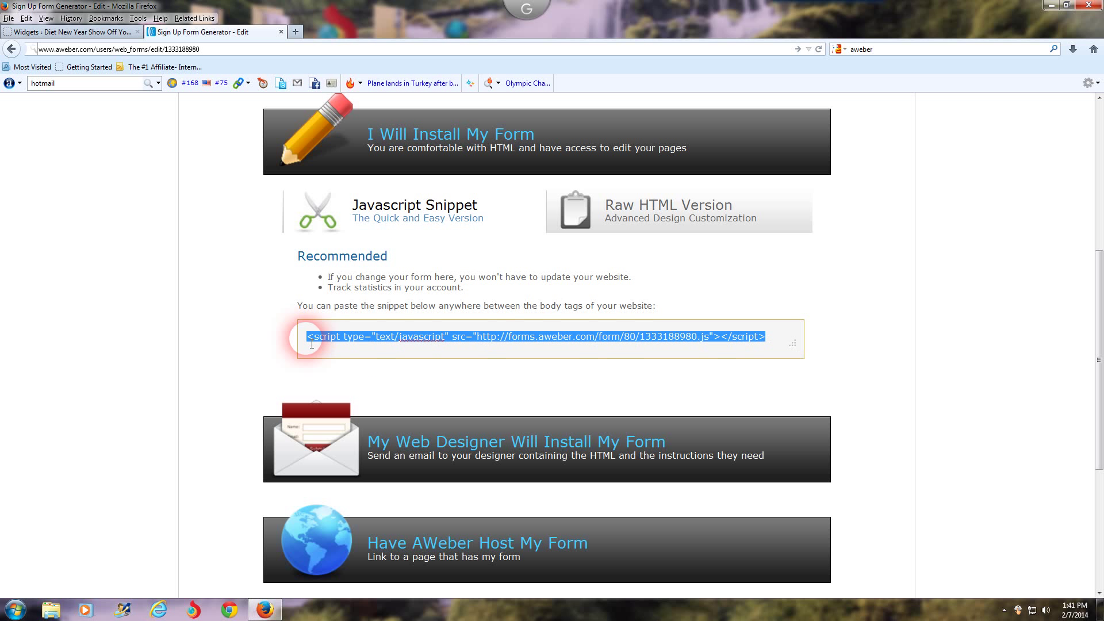
right_click(349, 342)
click(380, 380)
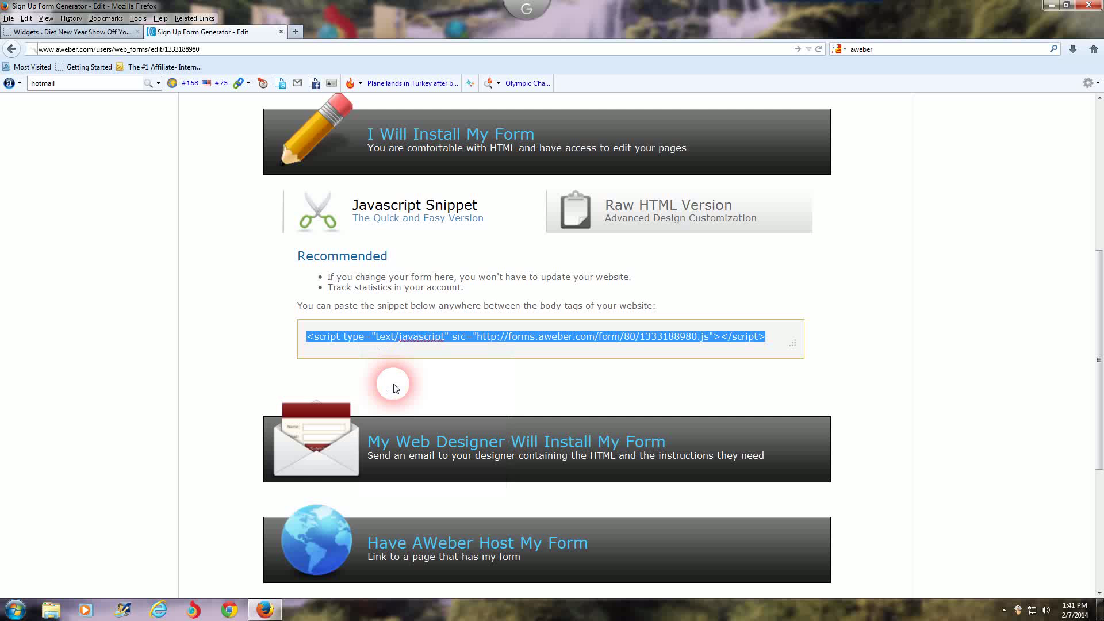
- Go to WordPress Appearance > Widgets and review the Main Sidebar's Text widgets
click(101, 36)
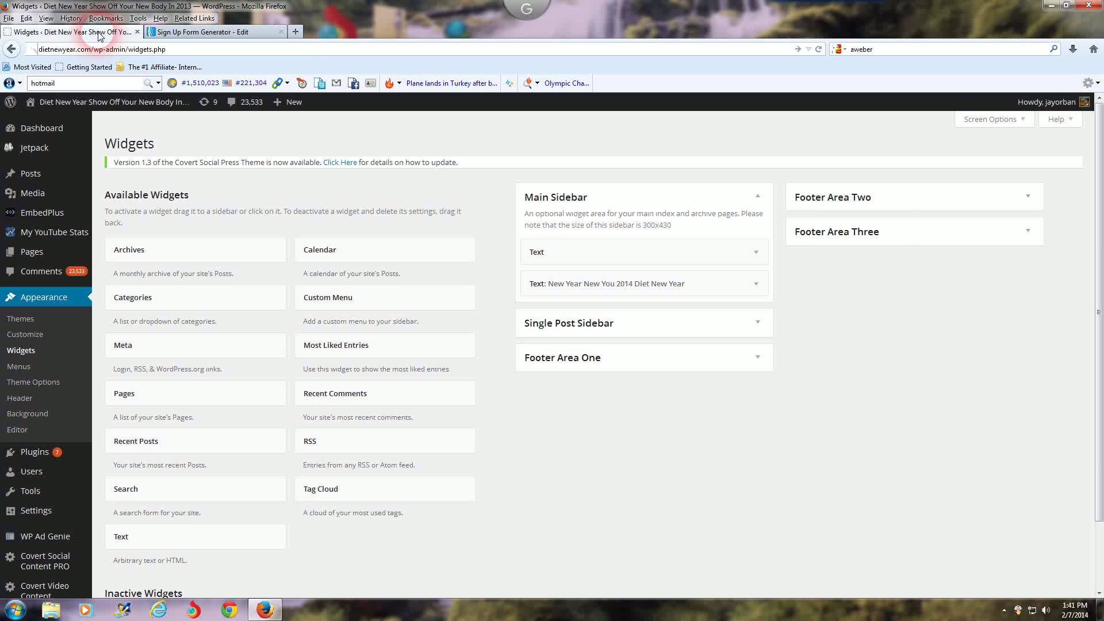
click(63, 257)
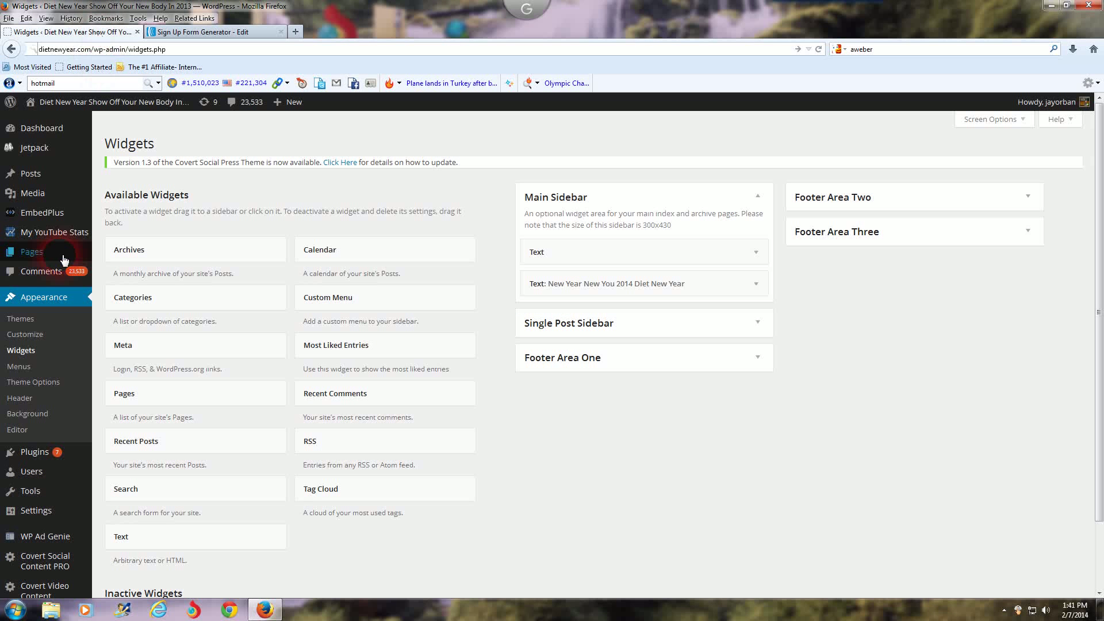
scroll(111, 308, down, 3)
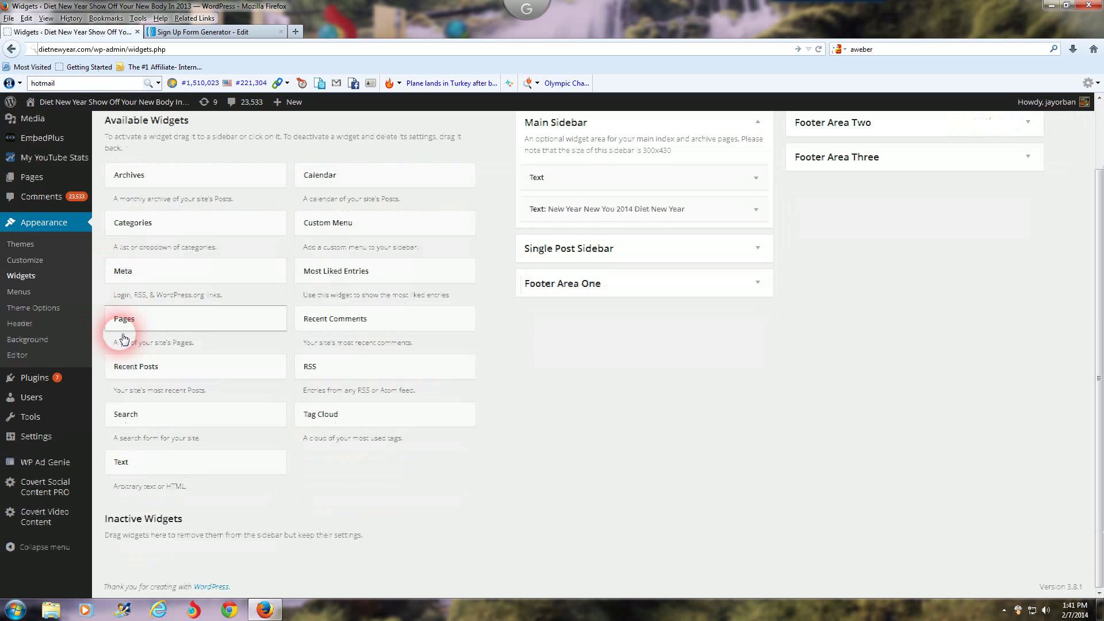
click(119, 338)
scroll(115, 331, up, 3)
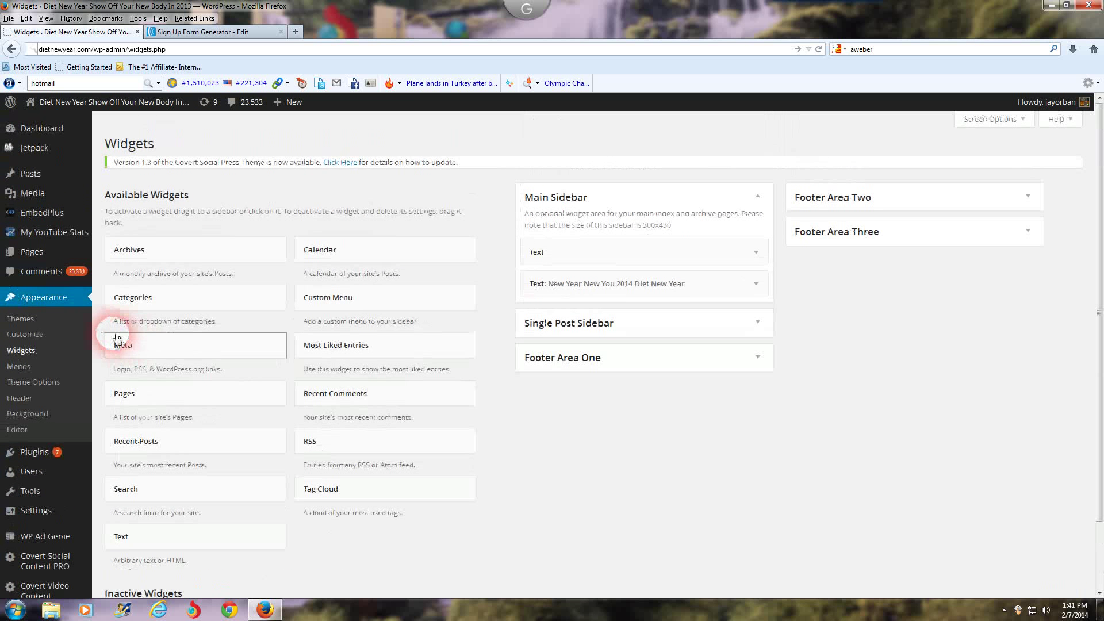
mouse_move(50, 176)
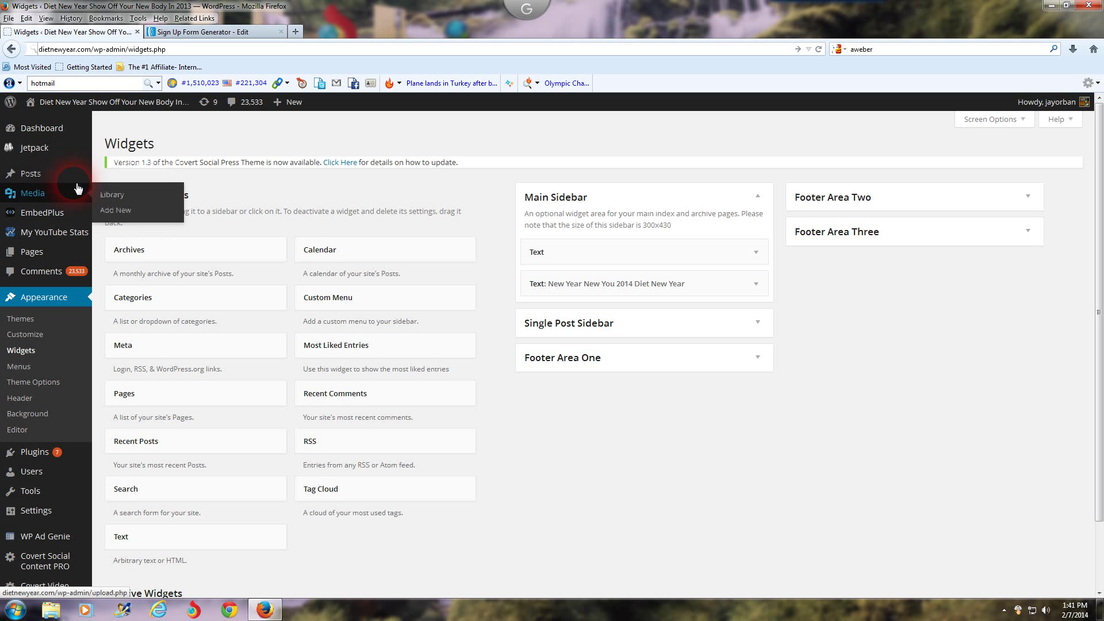
click(328, 215)
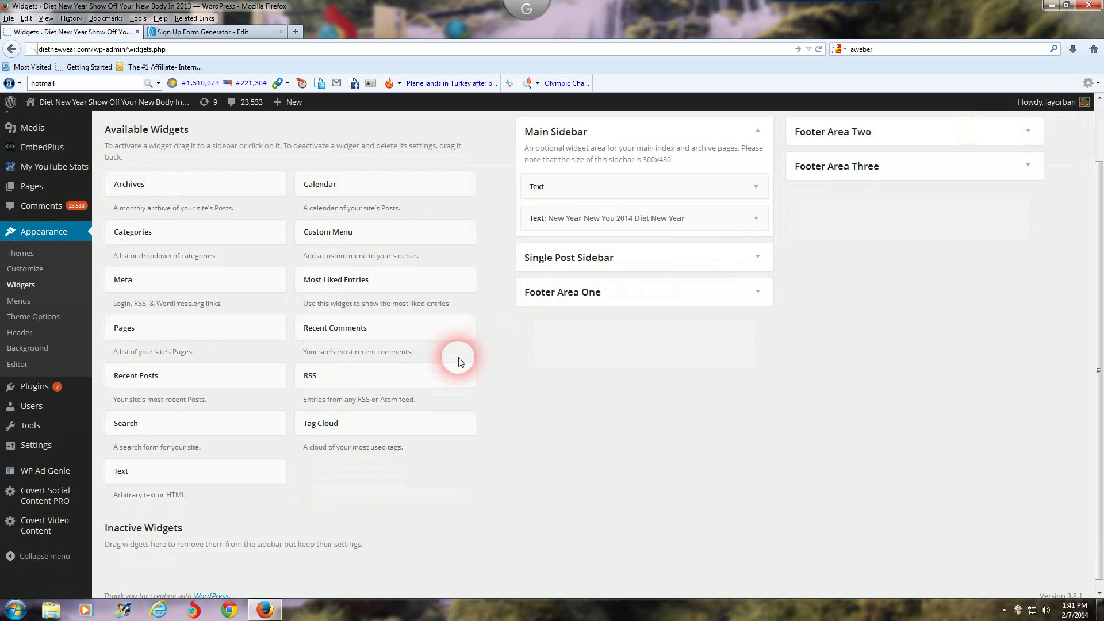
scroll(456, 357, down, 2)
scroll(402, 344, up, 2)
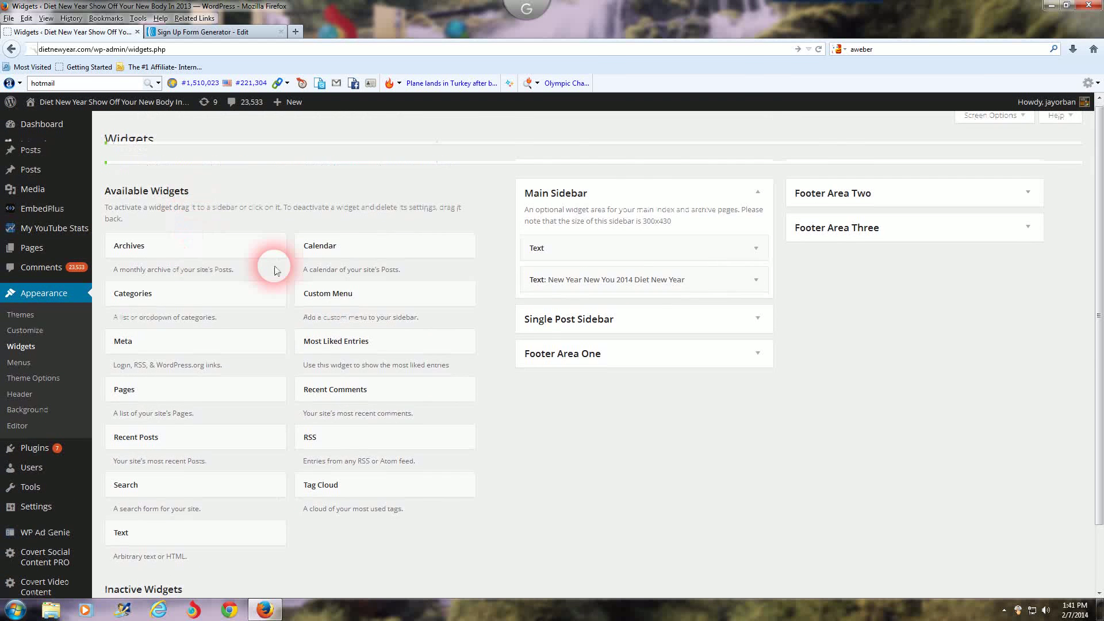
scroll(273, 268, down, 2)
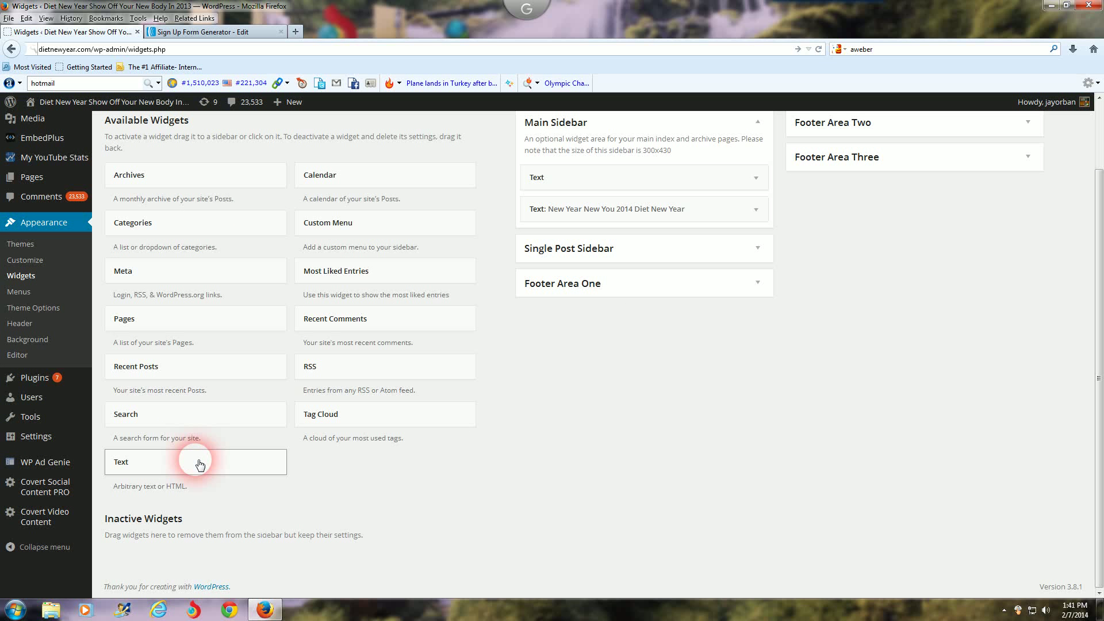
- Drag a Text widget into the Main Sidebar and paste the AWeber JavaScript snippet into it
drag(199, 464, 616, 241)
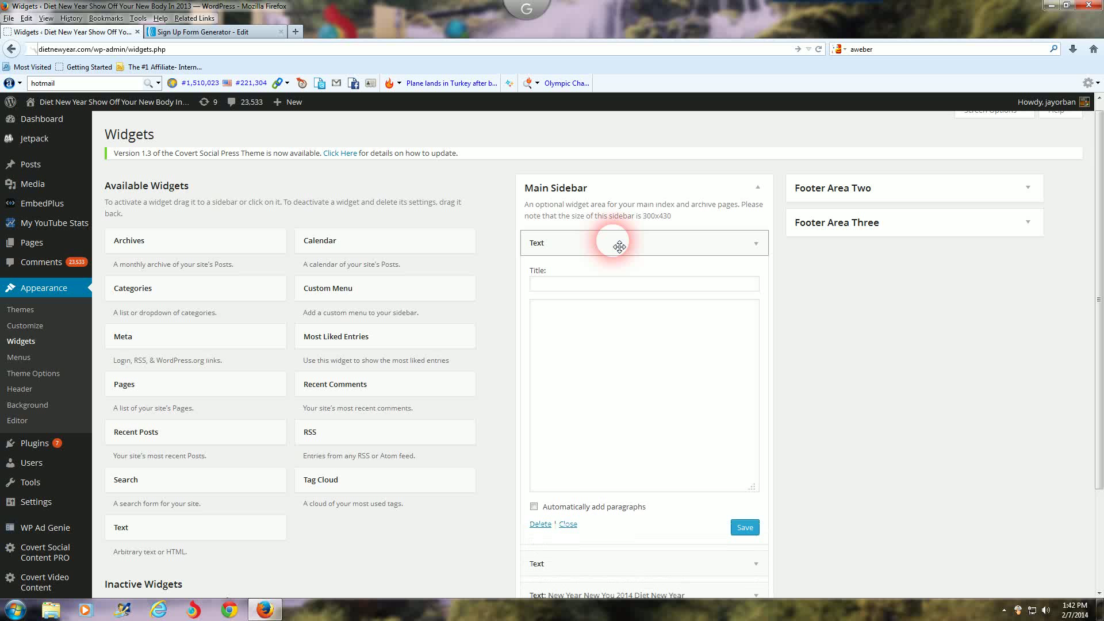
click(566, 315)
right_click(565, 316)
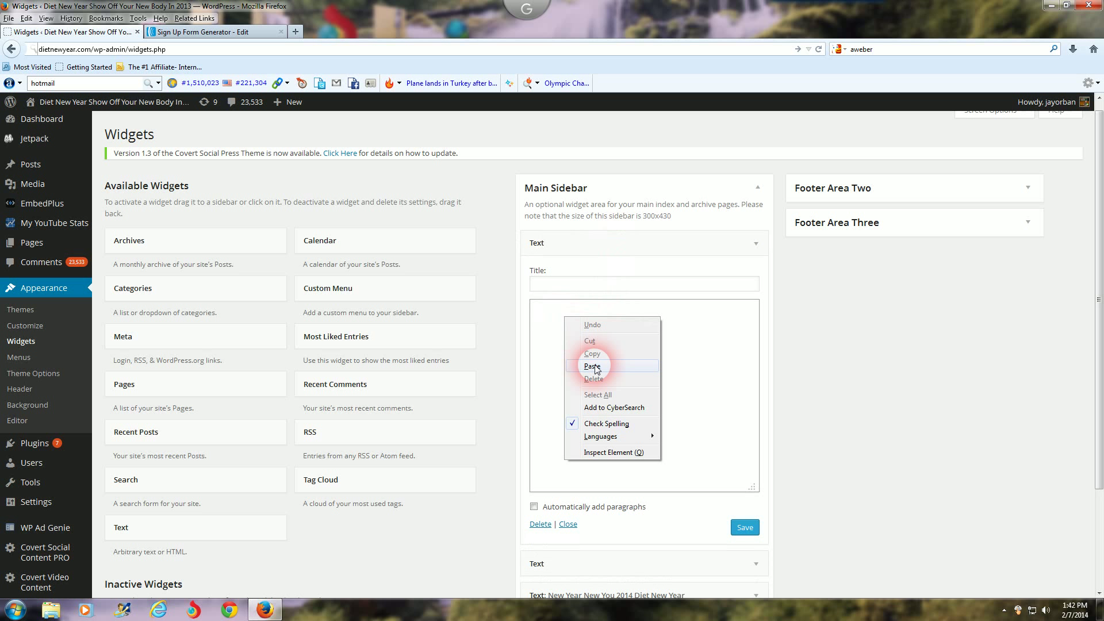
click(594, 368)
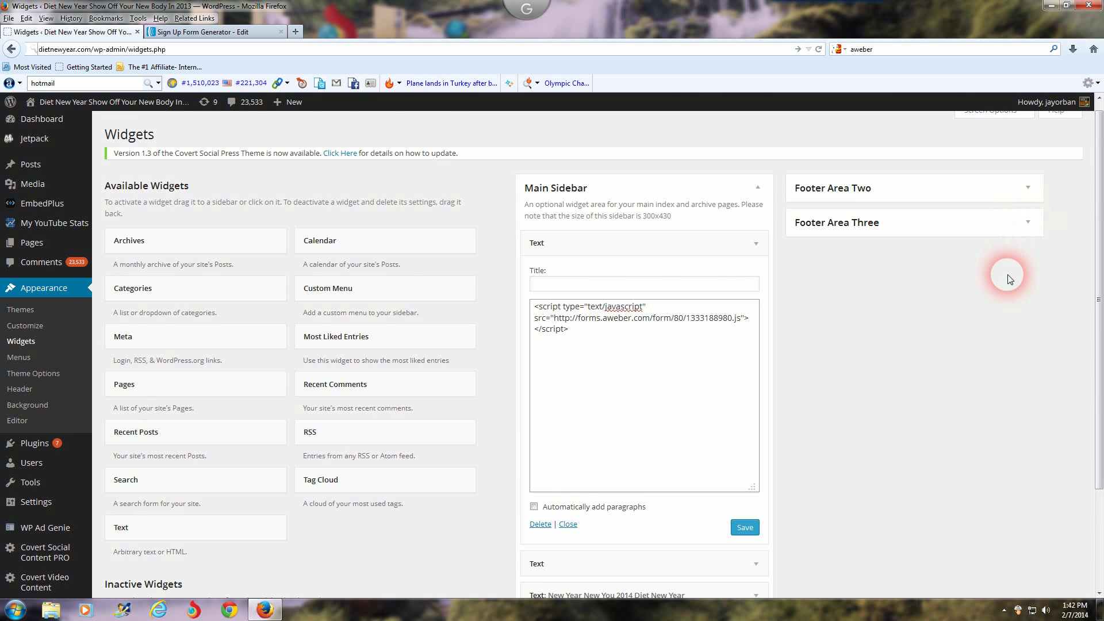
- Expand the Single Post Sidebar to show its New Year Text widget, then return to the page top
scroll(1007, 279, down, 3)
scroll(1007, 279, up, 3)
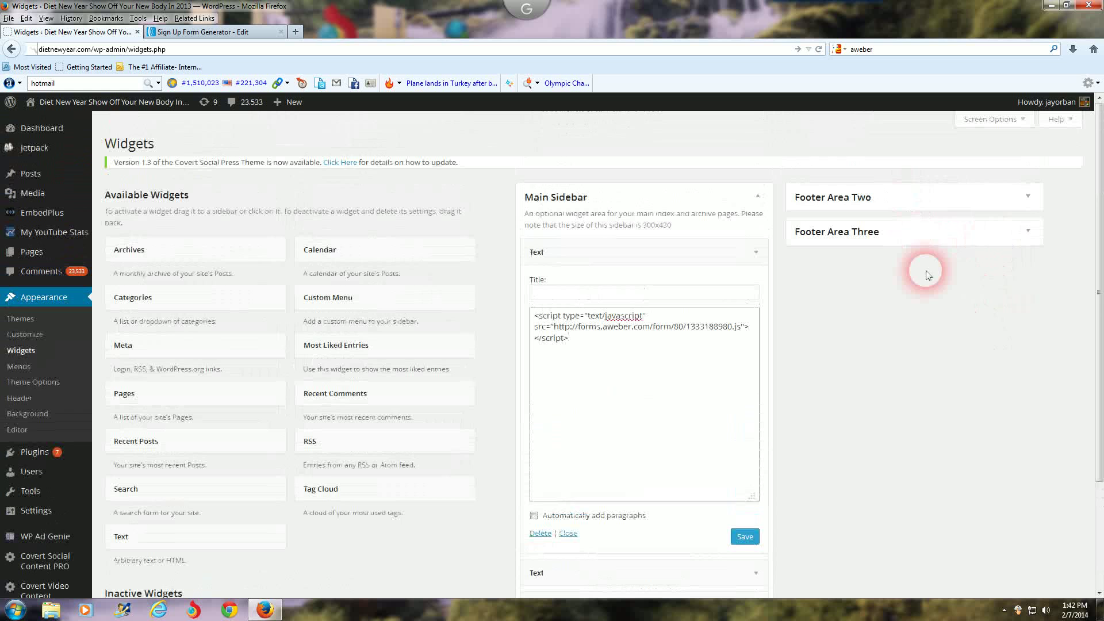
scroll(958, 291, down, 3)
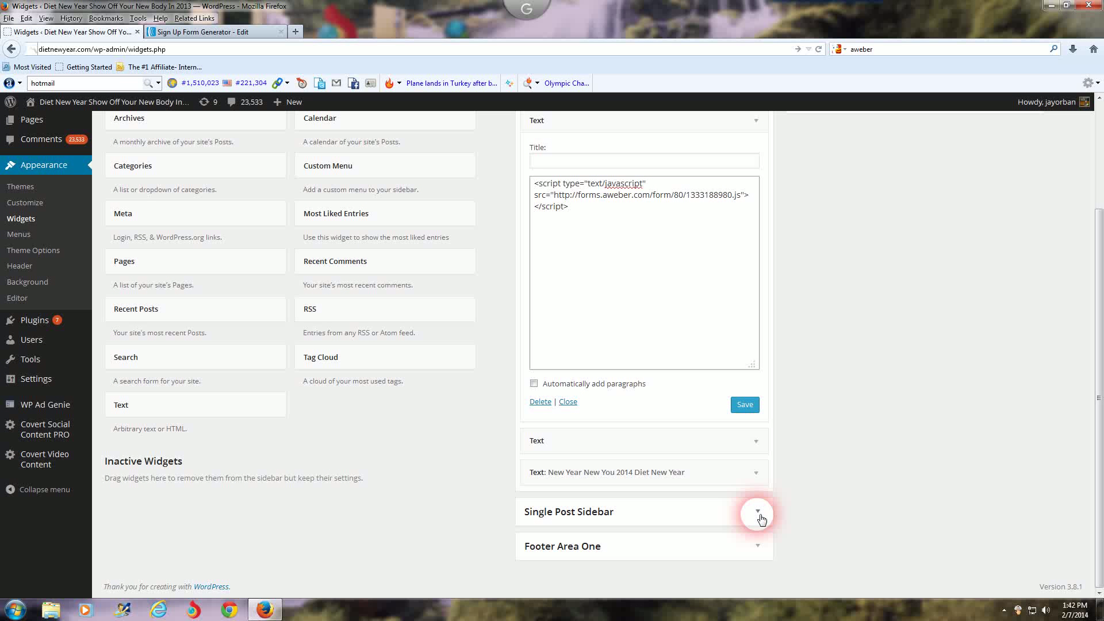
click(758, 513)
scroll(803, 475, down, 2)
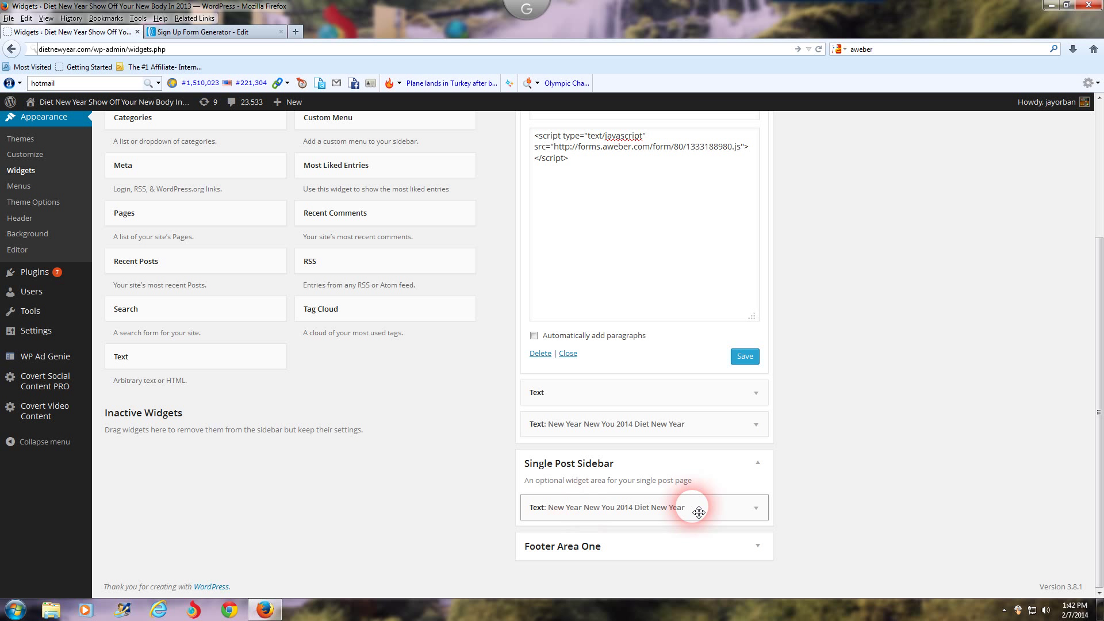
click(757, 509)
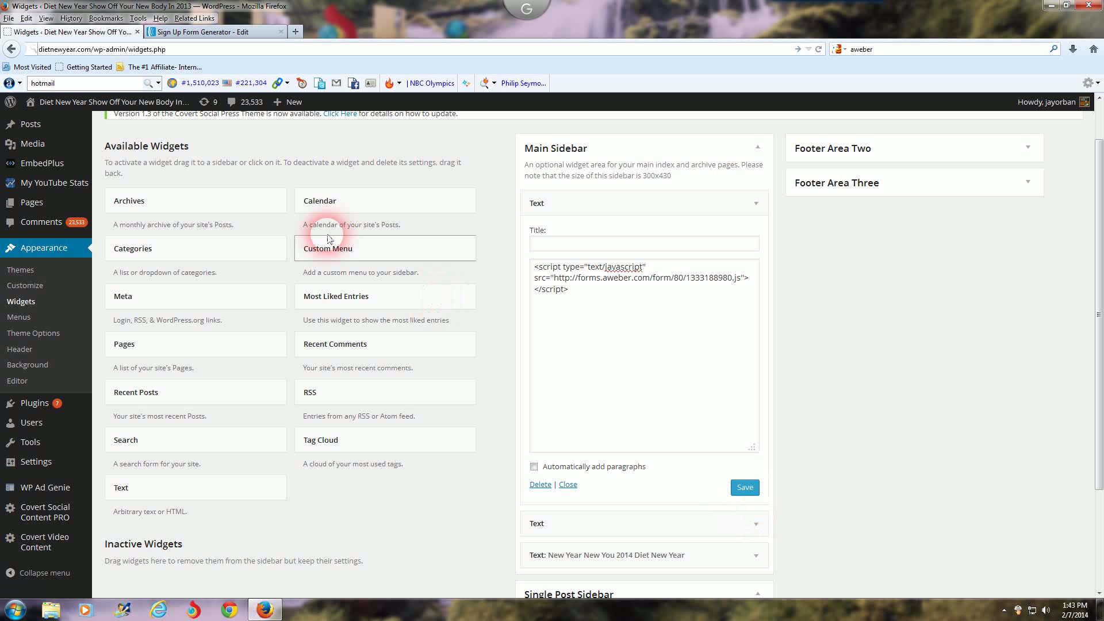
- Return to AWeber's Javascript Snippet page and deselect the snippet code
click(230, 35)
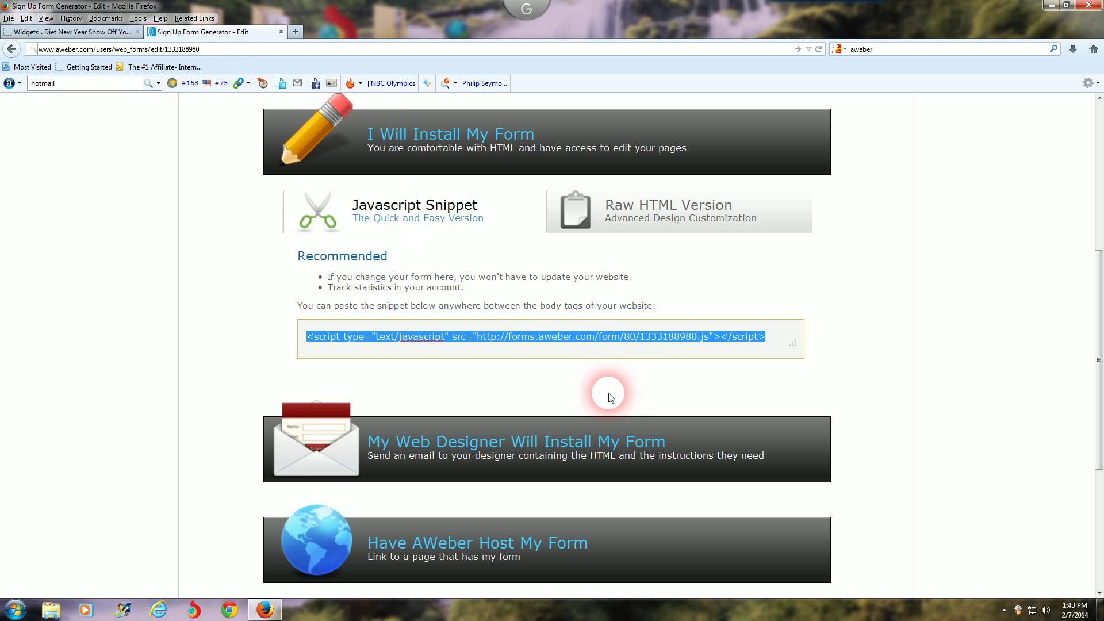
scroll(545, 338, up, 3)
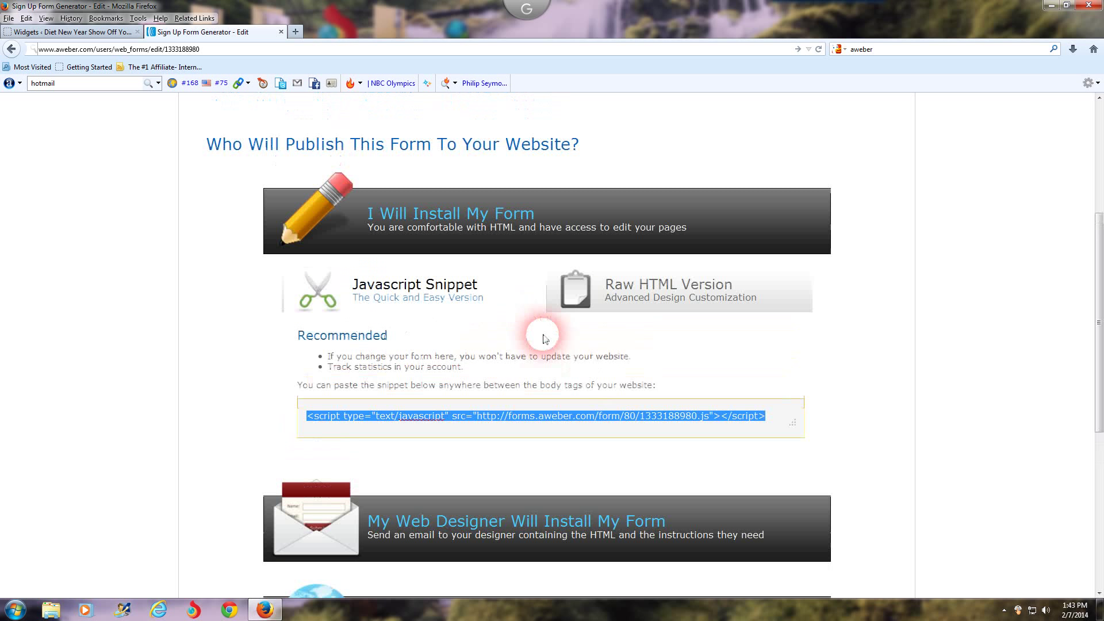
click(397, 299)
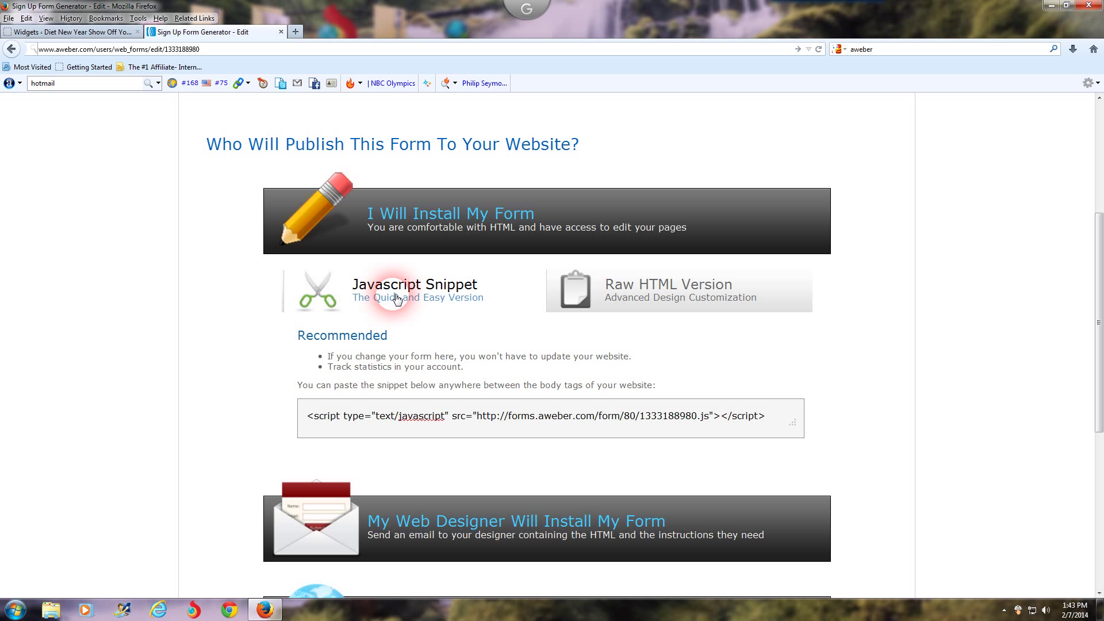
- Replace the web search term hotmail with jaysonlinereviews.com
click(55, 86)
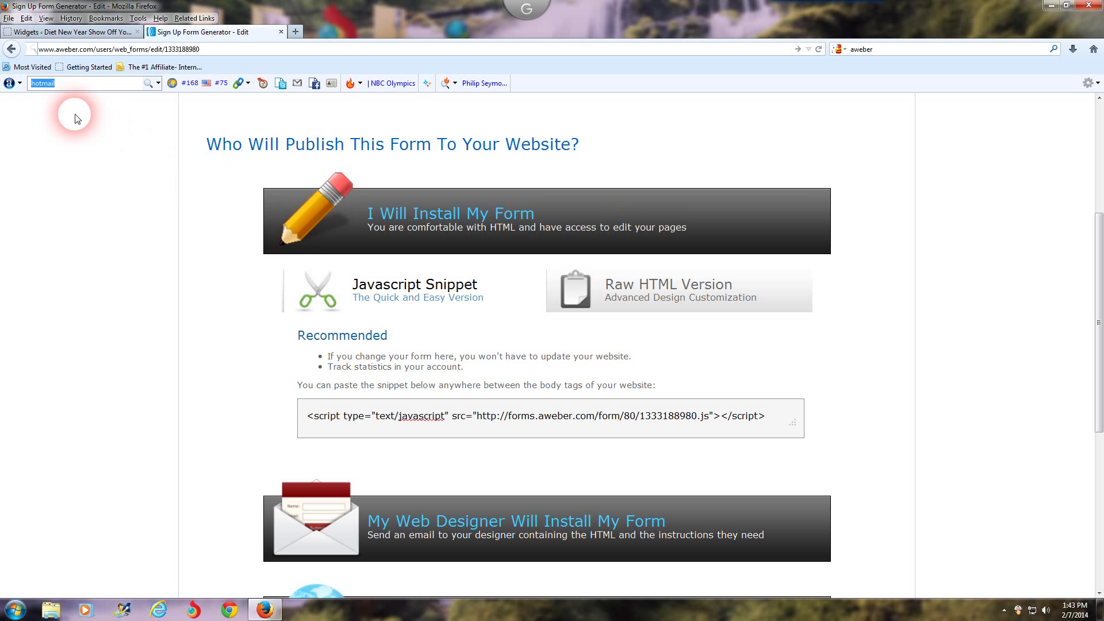
key(BackSpace)
text(jaysonlinereviews.com)
- Collapse the open Text widget and drag a new empty Text widget to the Main Sidebar top
click(109, 32)
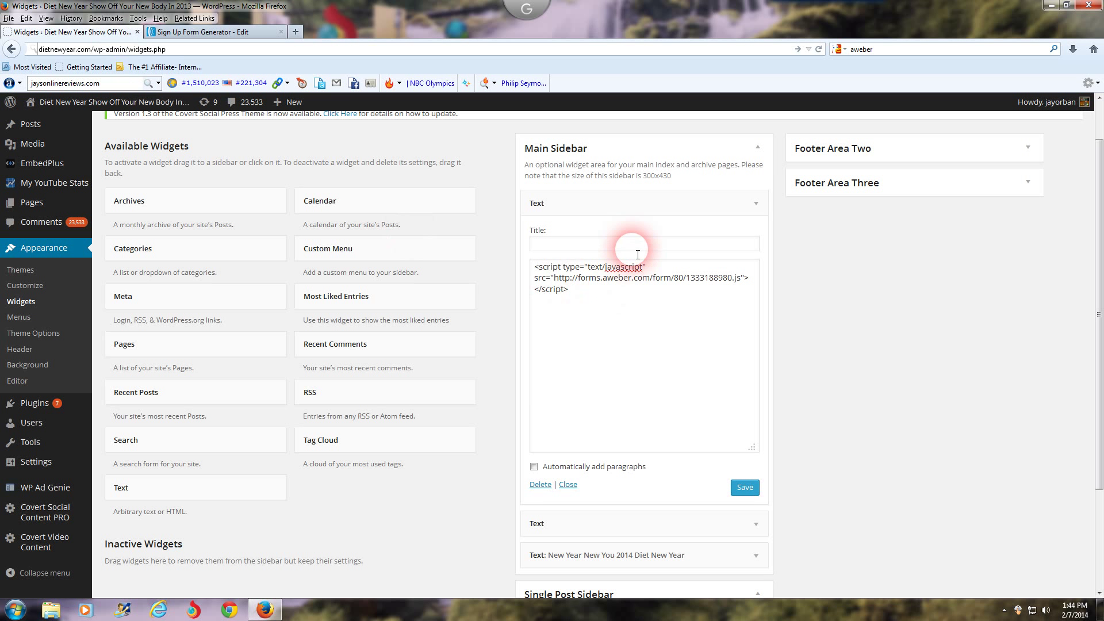
click(758, 202)
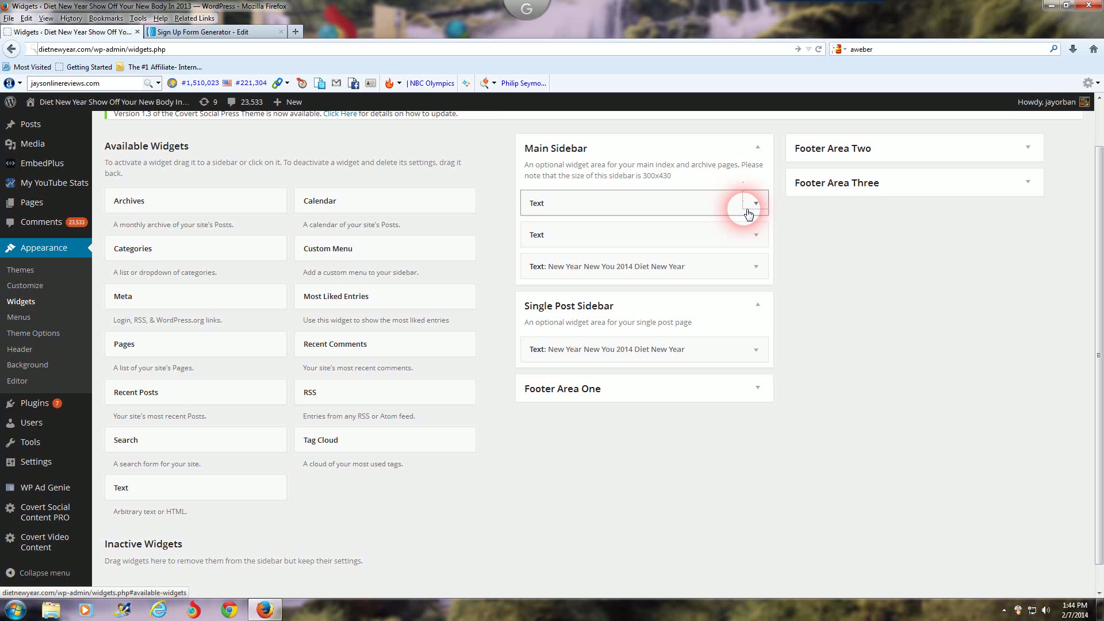
drag(207, 488, 586, 209)
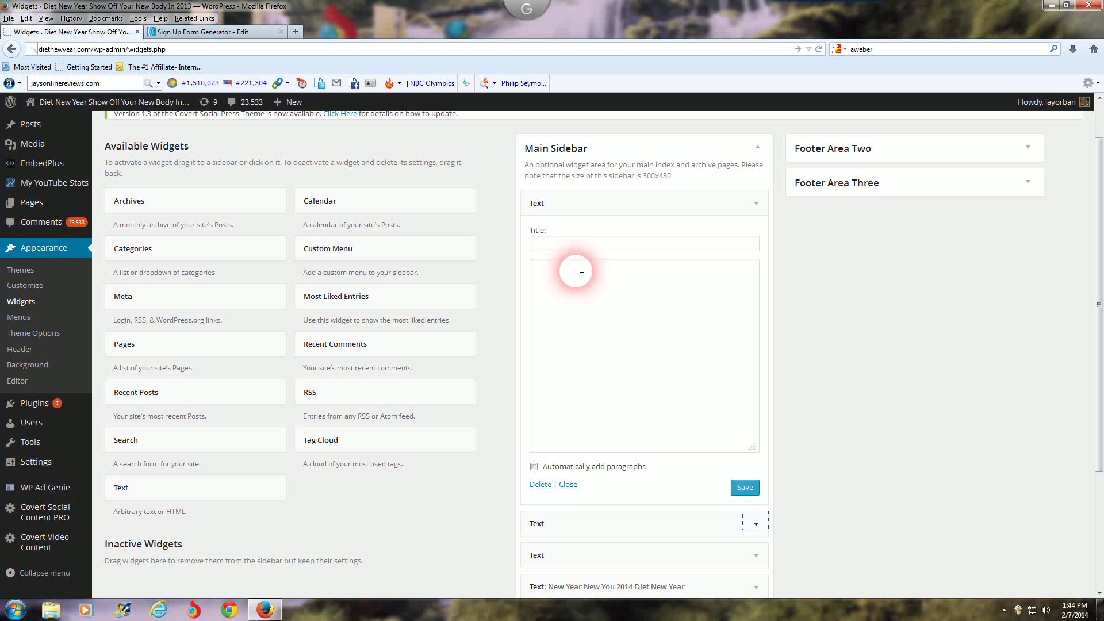
- Paste the AWeber script loading form 1333188980.js into the new widget and save it
right_click(576, 273)
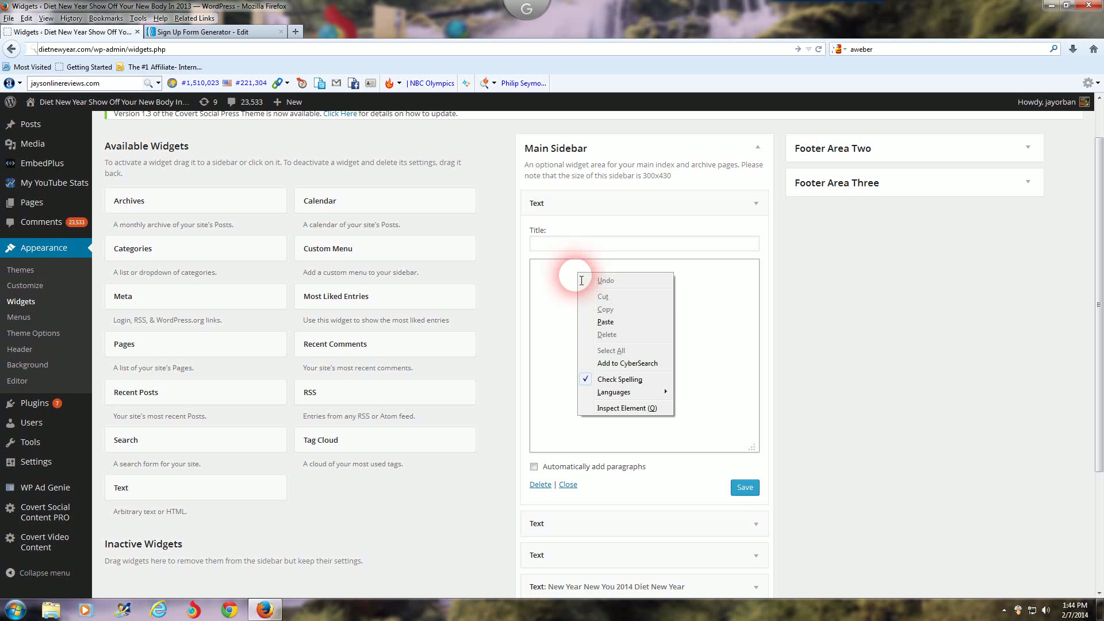
click(611, 321)
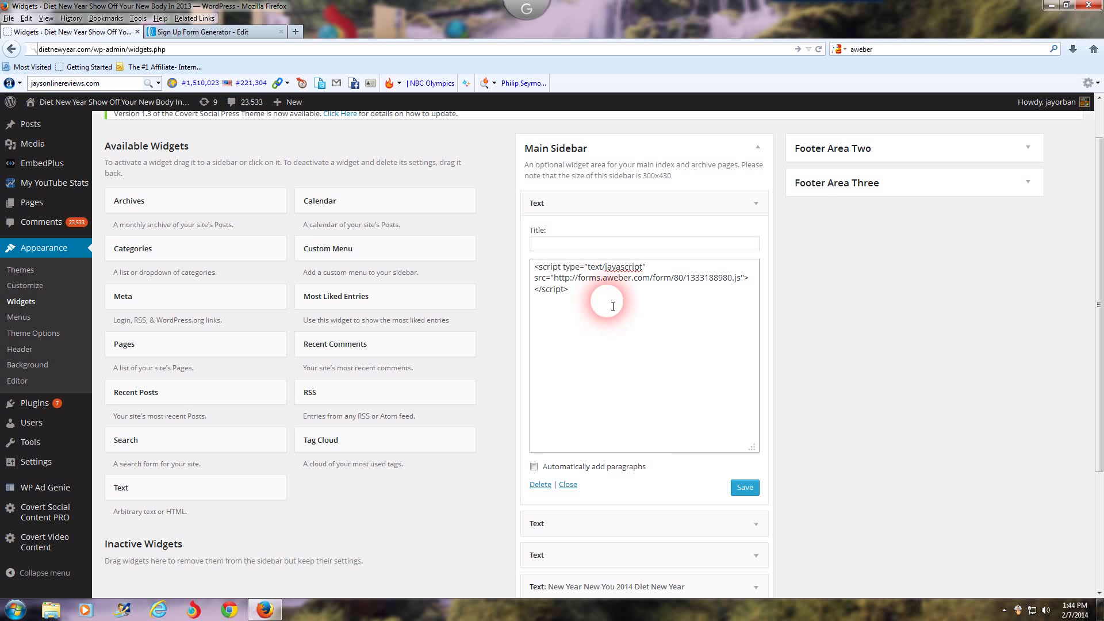
click(747, 488)
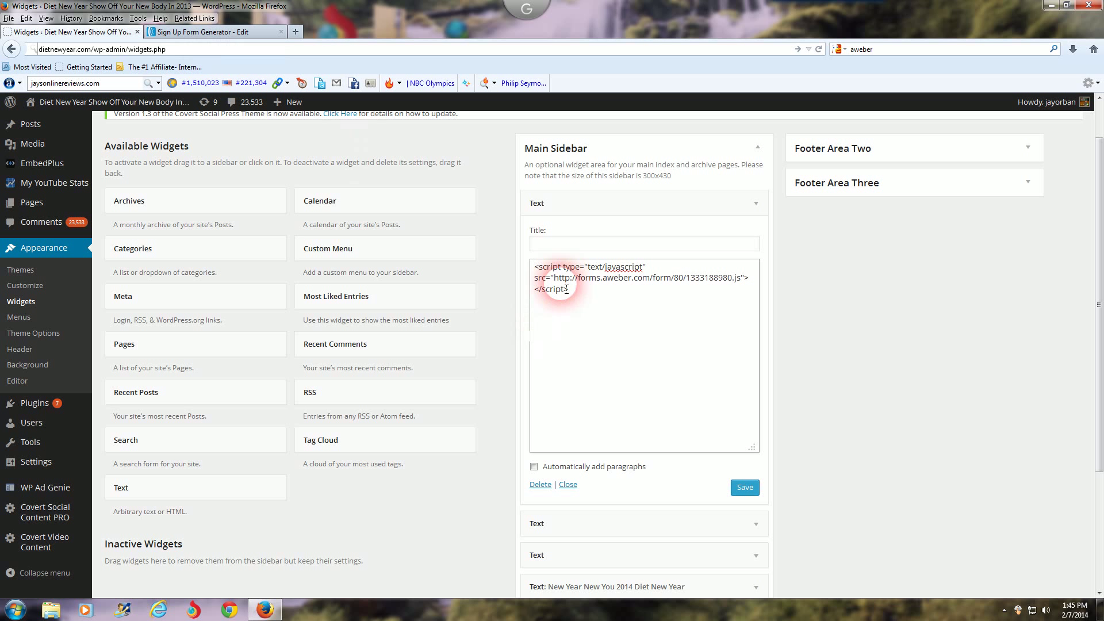
- Collapse the first Text widget and drag the second one down, keeping all three above the New Year New You 2014 widget
click(757, 205)
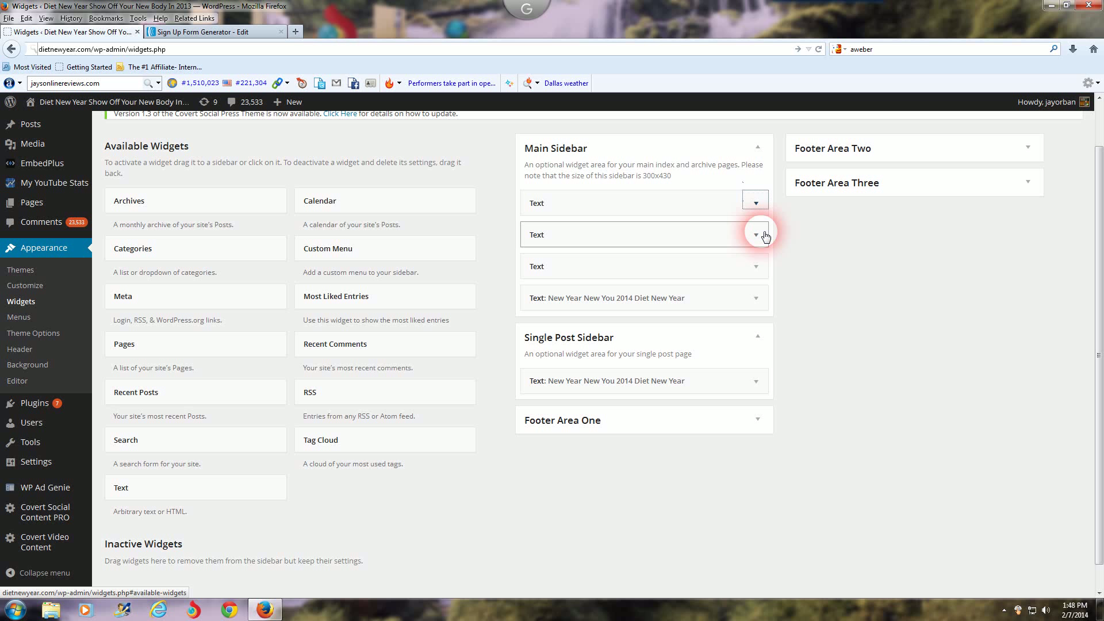
drag(765, 236, 754, 248)
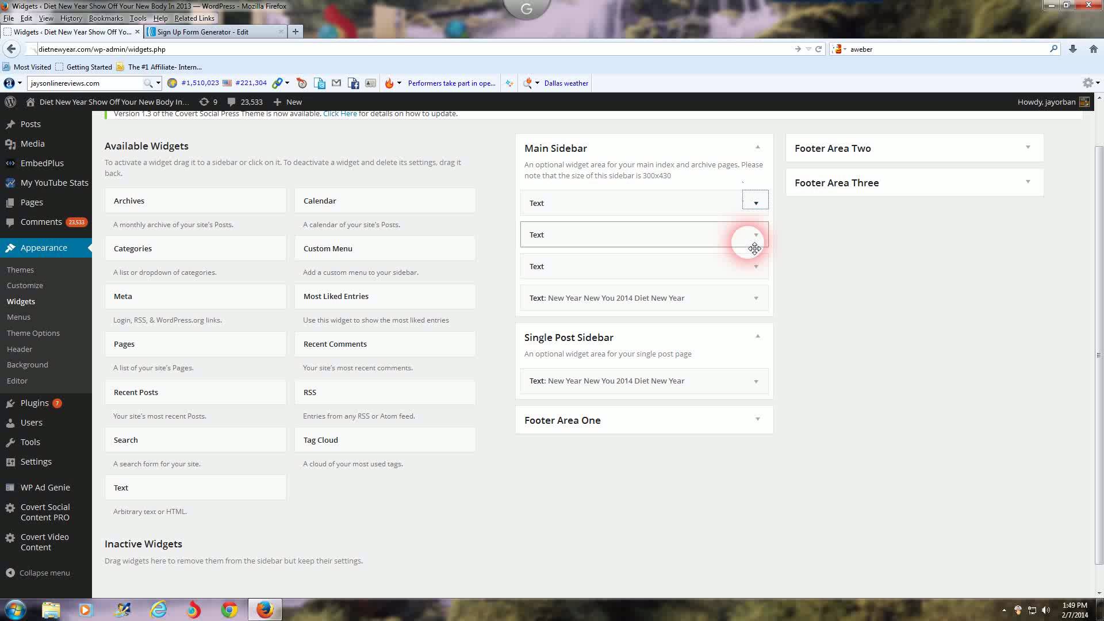